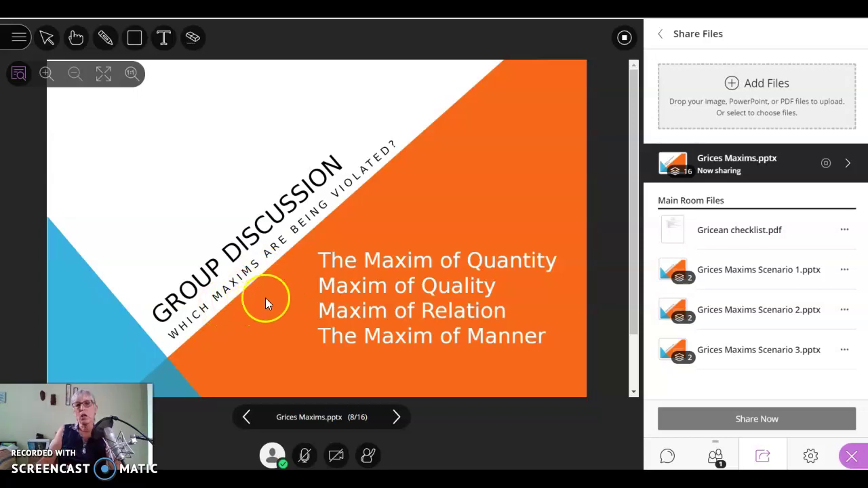
Step the Grices Maxims deck back to slide 1 of 16, 'Grice's Cooperative Principle'
click(245, 418)
click(246, 418)
click(246, 418)
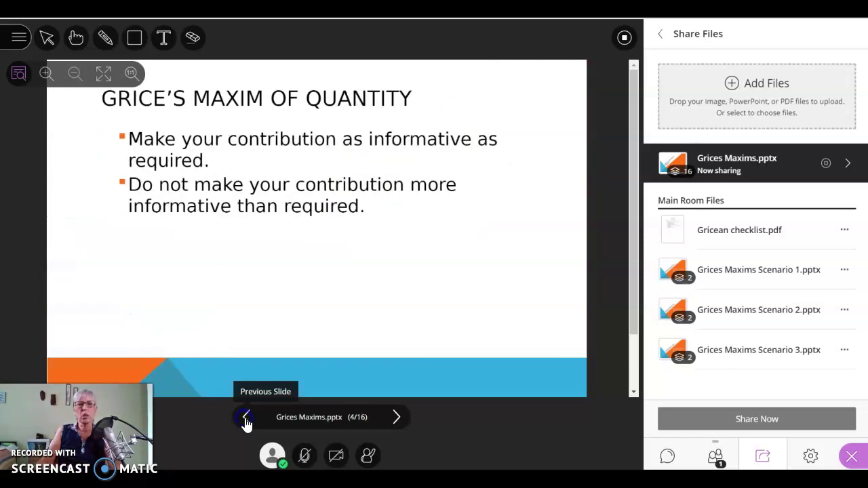
click(246, 418)
click(246, 419)
click(247, 419)
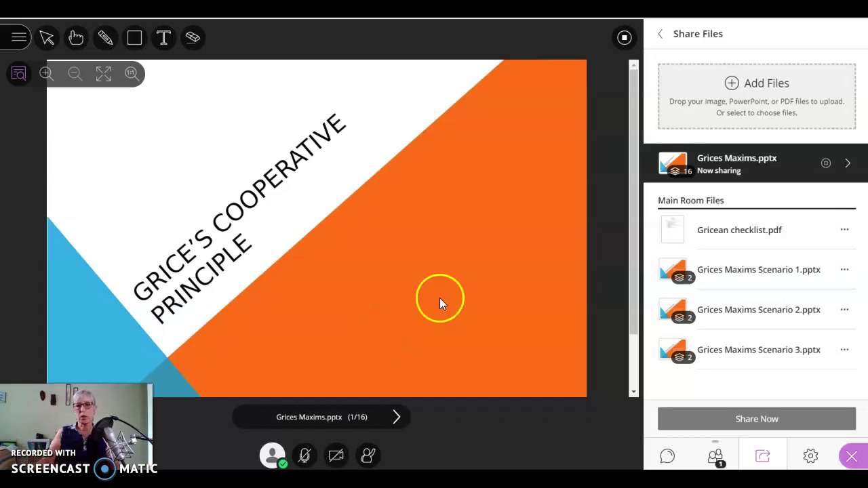
Add Group 3 to the breakout setup and start Groups 1–3 alongside the Main Room
click(762, 456)
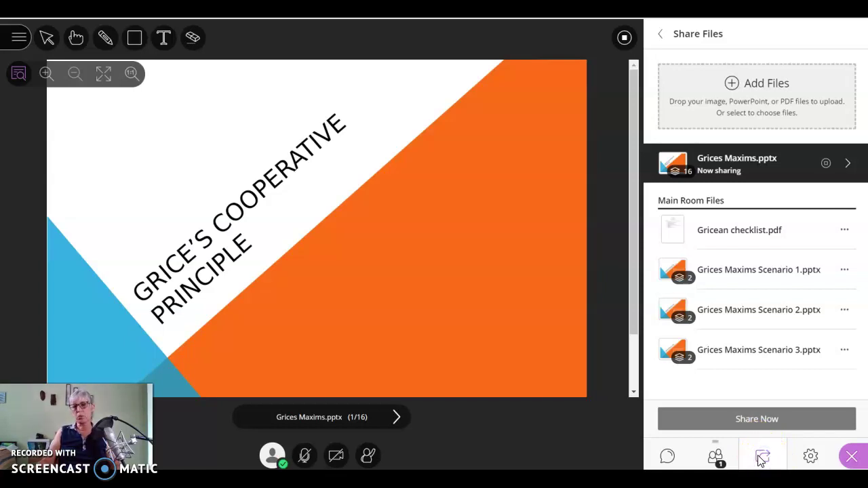
click(661, 35)
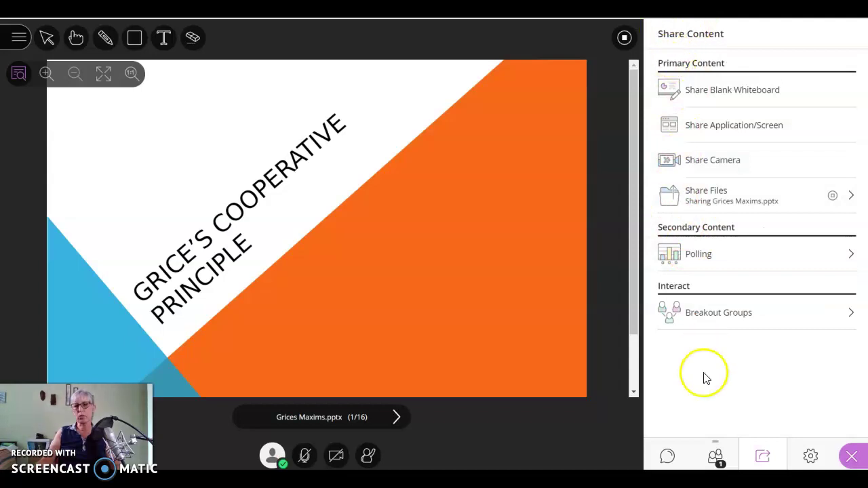
click(729, 321)
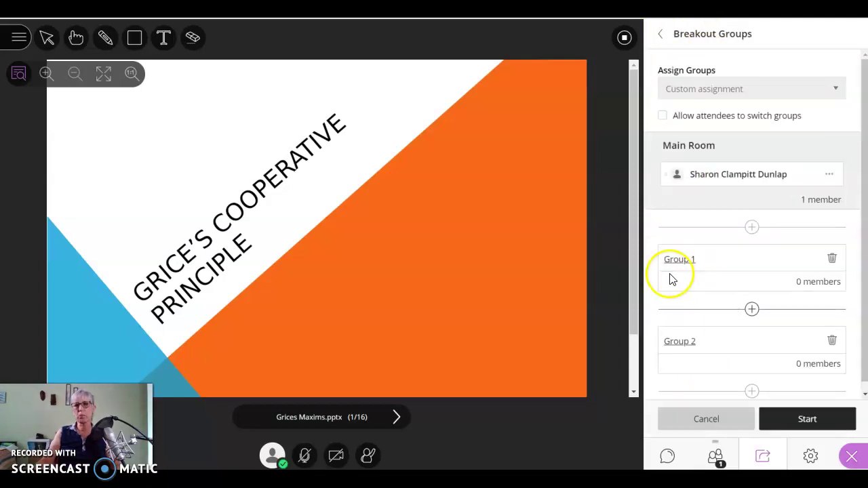
scroll(721, 287, down, 1)
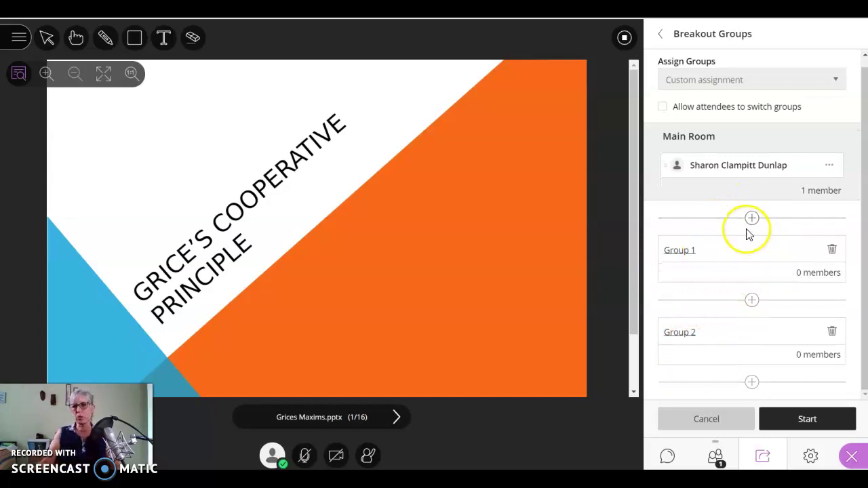
click(754, 383)
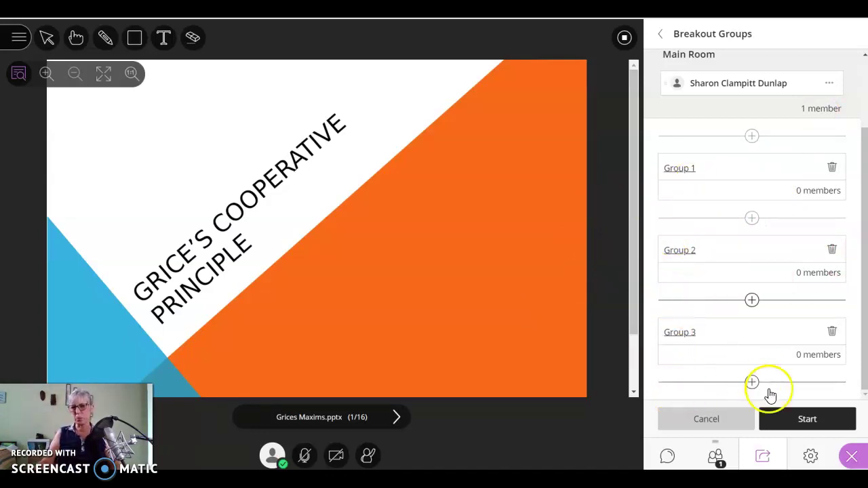
click(808, 426)
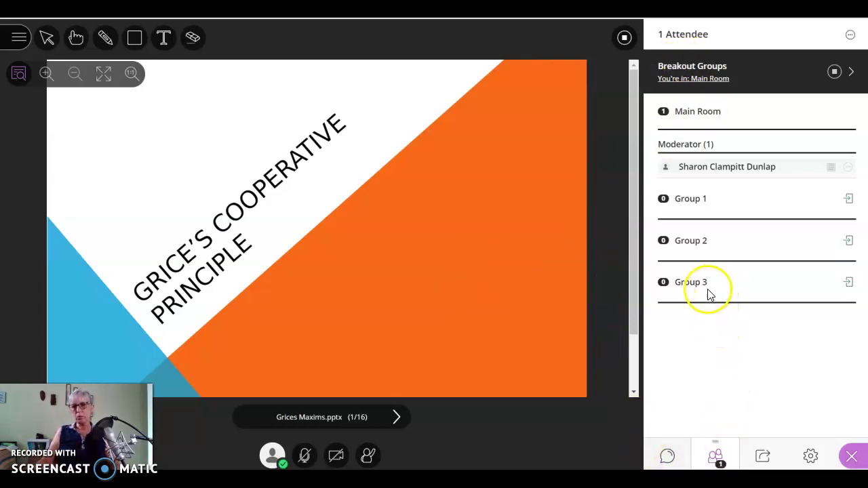
Advance the deck to slide 8, Group Discussion, and show the Main Room files list
click(767, 458)
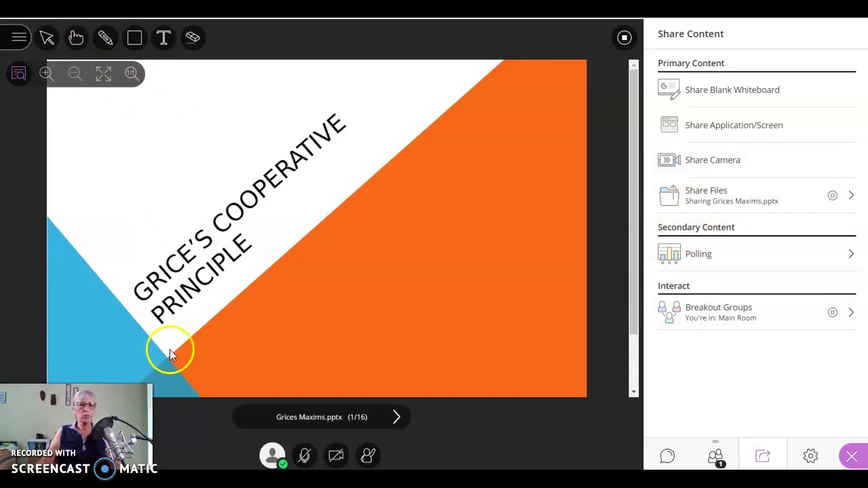
click(398, 418)
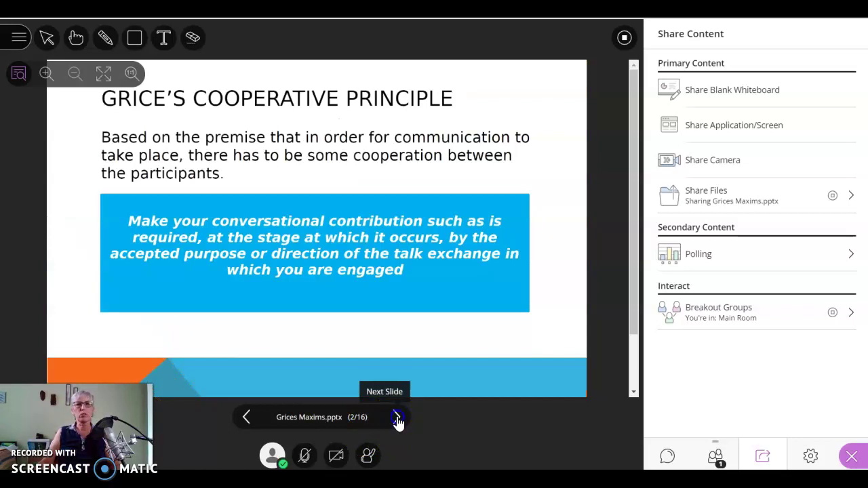
click(398, 418)
click(398, 418)
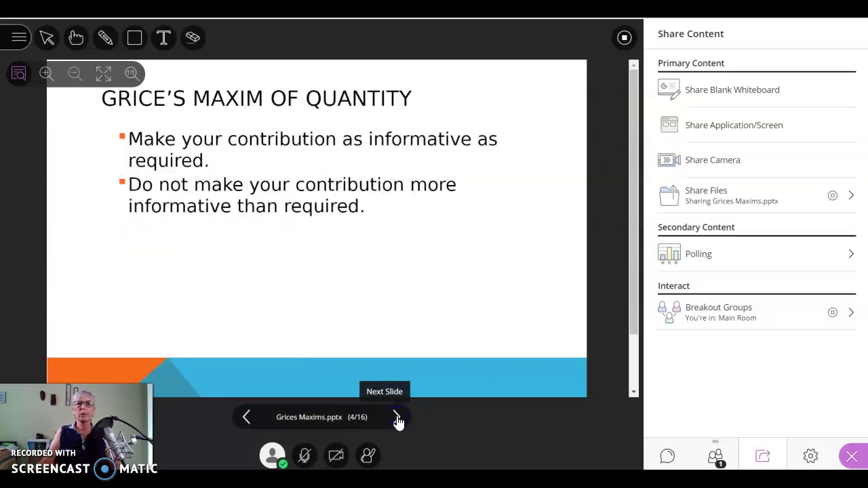
click(398, 418)
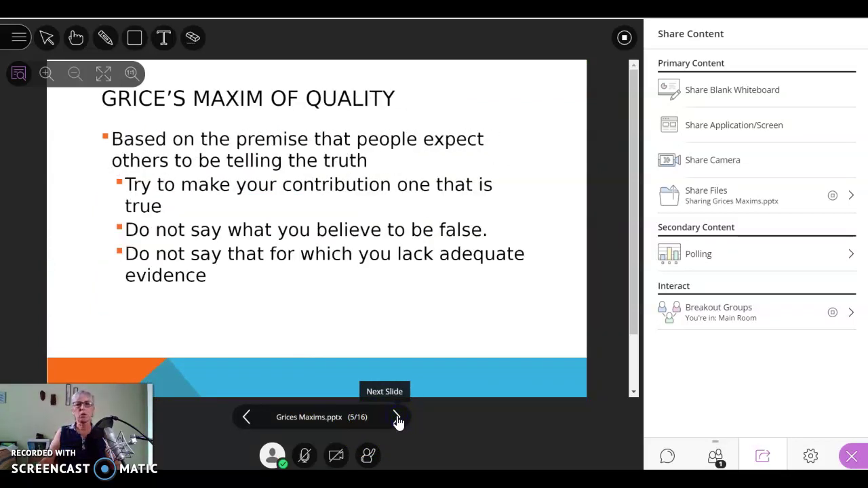
click(397, 418)
click(397, 418)
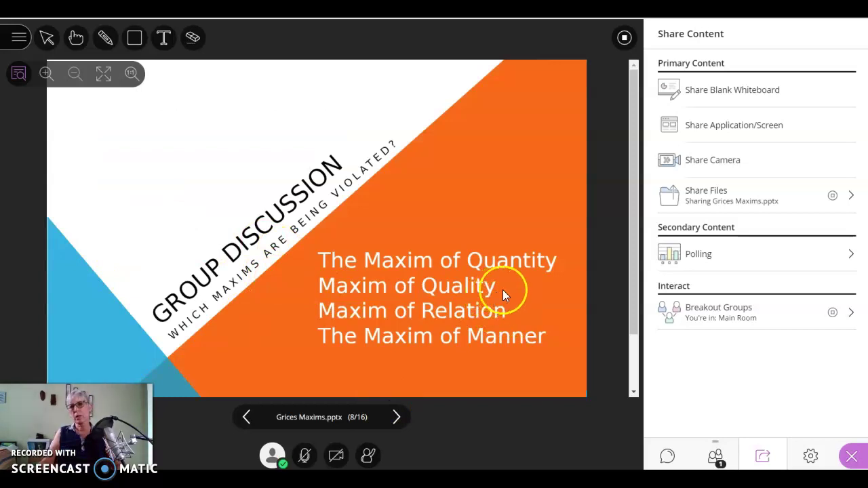
click(717, 201)
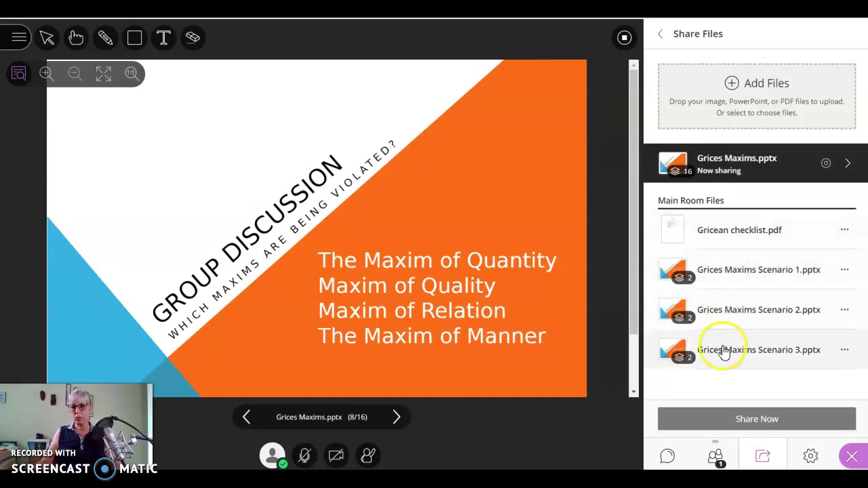
Share Gricean checklist.pdf with all breakout groups through Share with groups
click(845, 232)
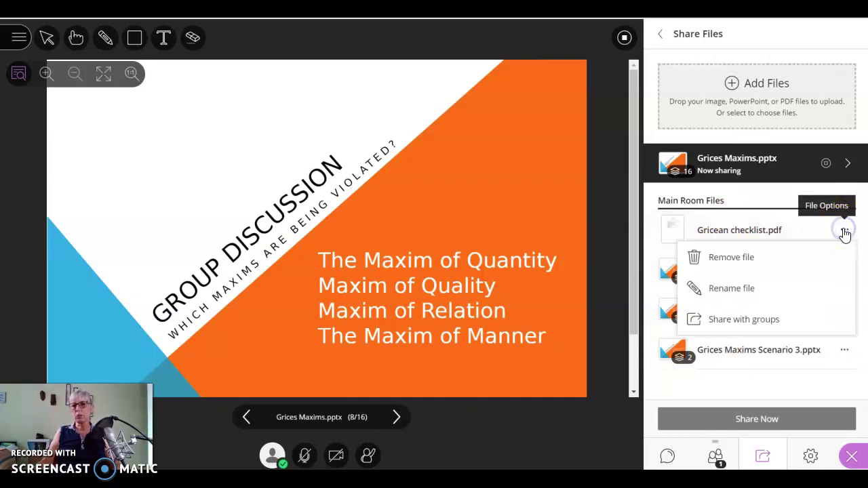
click(725, 327)
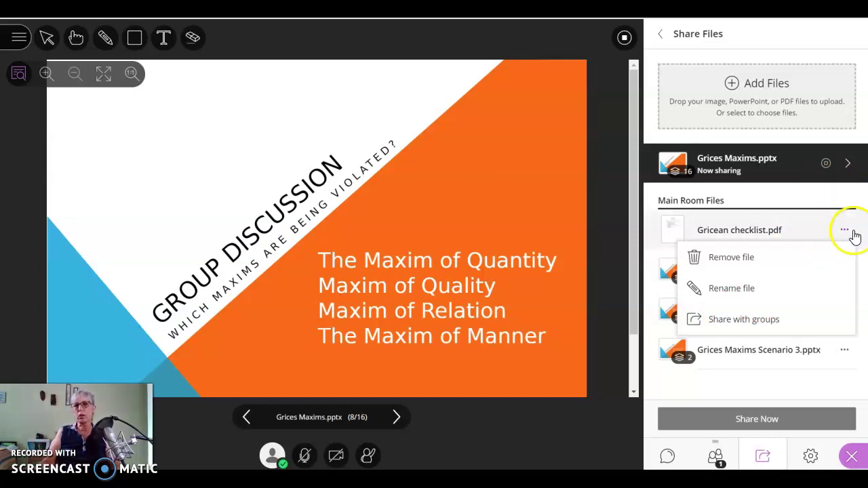
click(738, 361)
drag(739, 361, 841, 278)
click(845, 231)
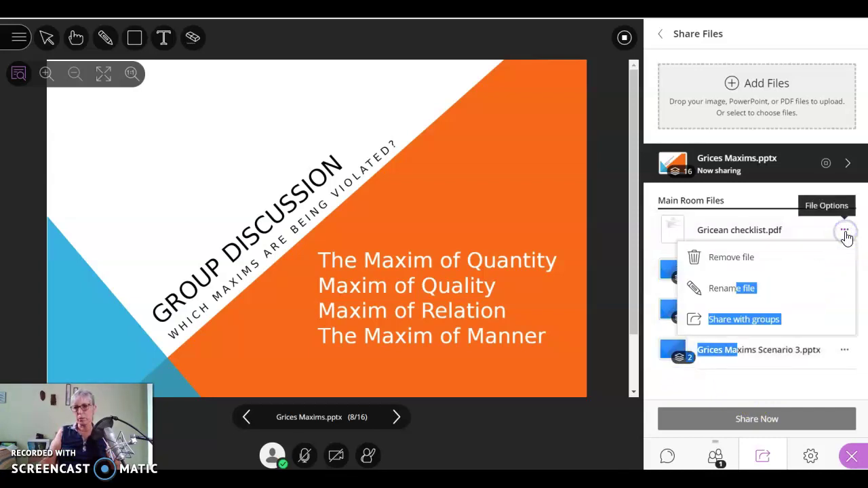
click(743, 320)
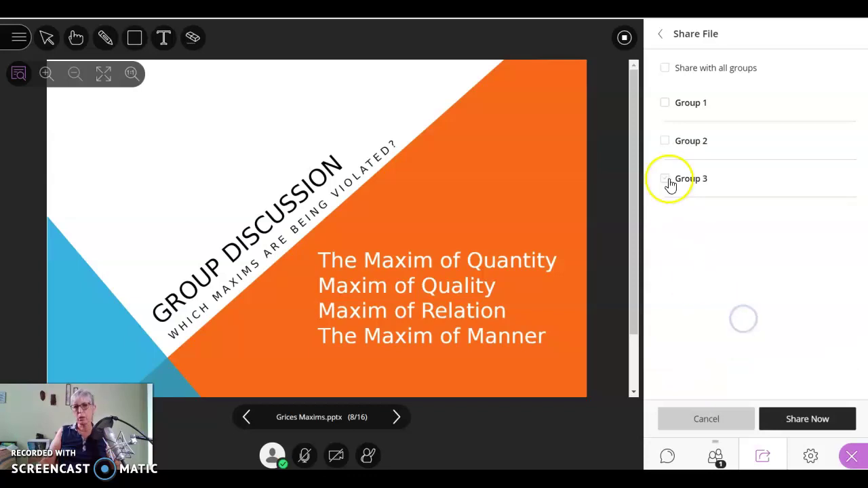
click(668, 71)
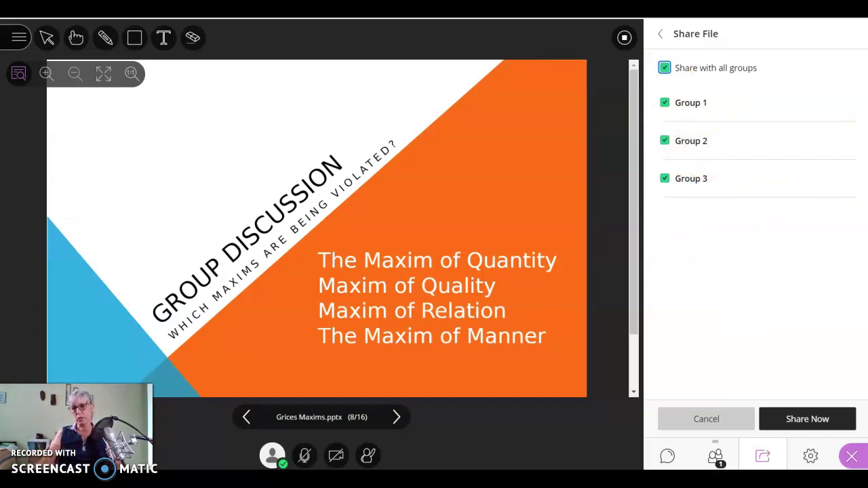
click(814, 416)
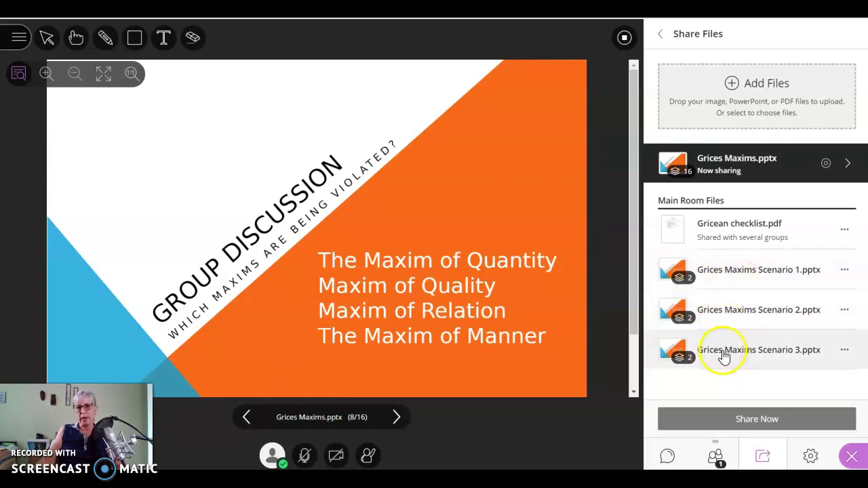
Share Grices Maxims Scenario 1.pptx with Group 1
click(845, 273)
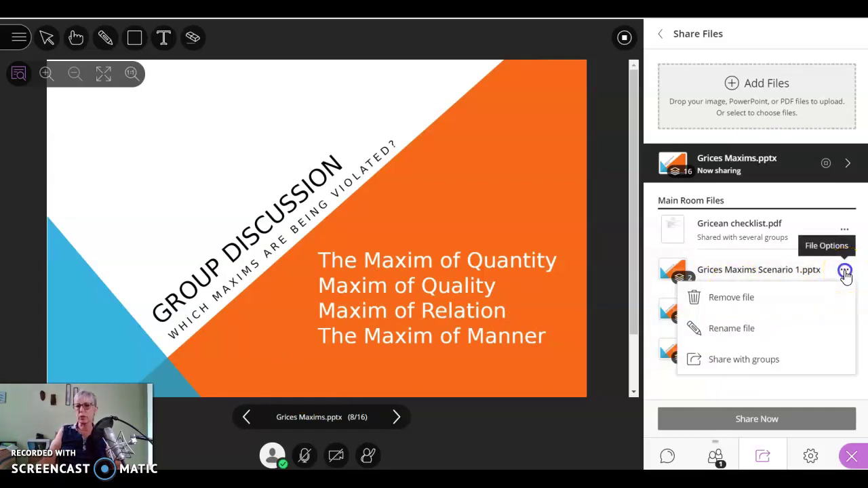
click(737, 361)
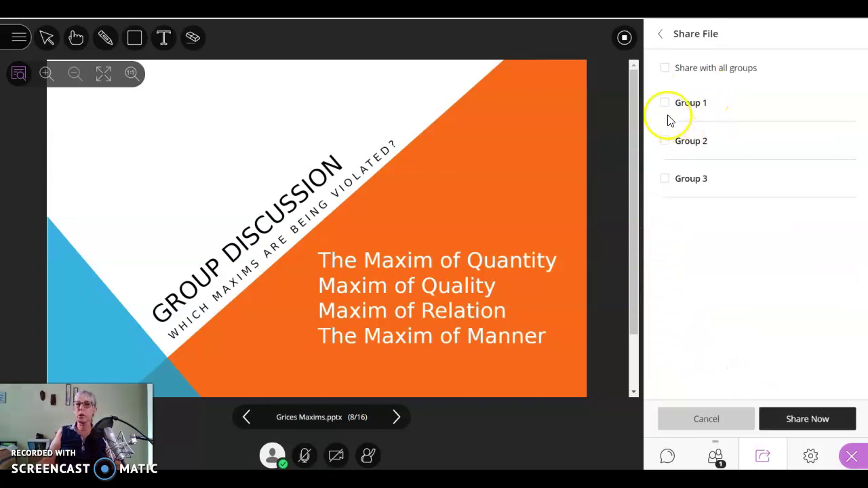
click(800, 419)
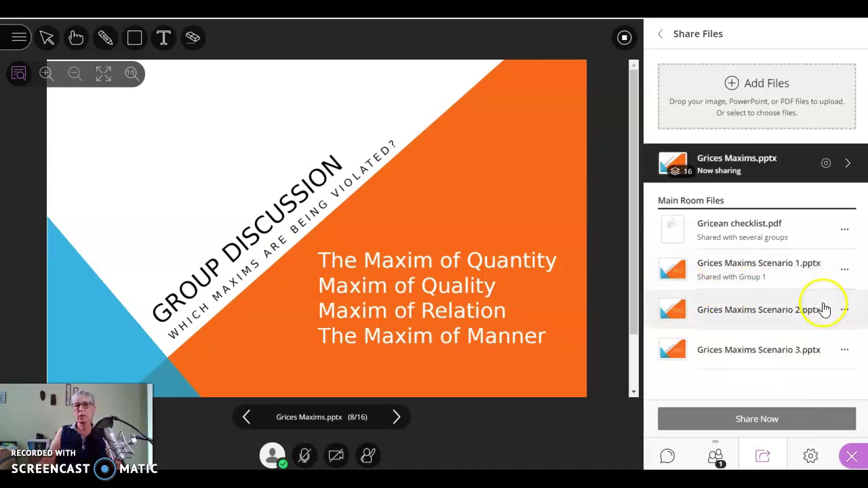
Share Grices Maxims Scenario 2.pptx with Group 2
click(845, 312)
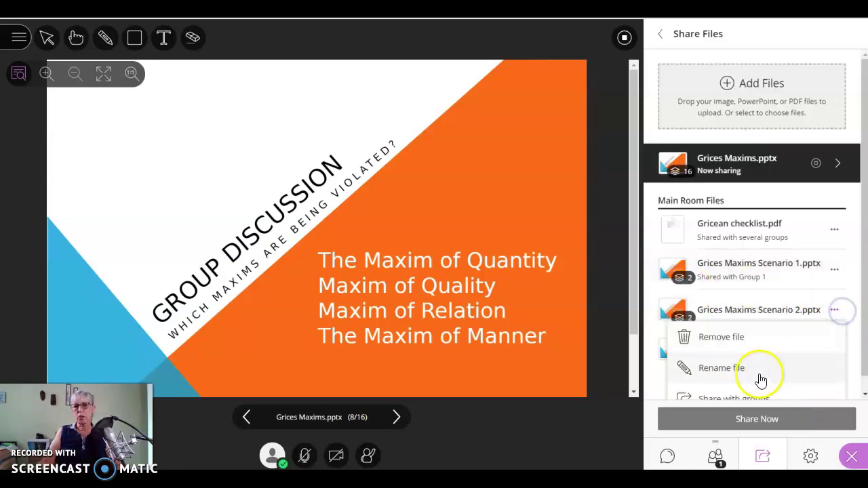
click(734, 384)
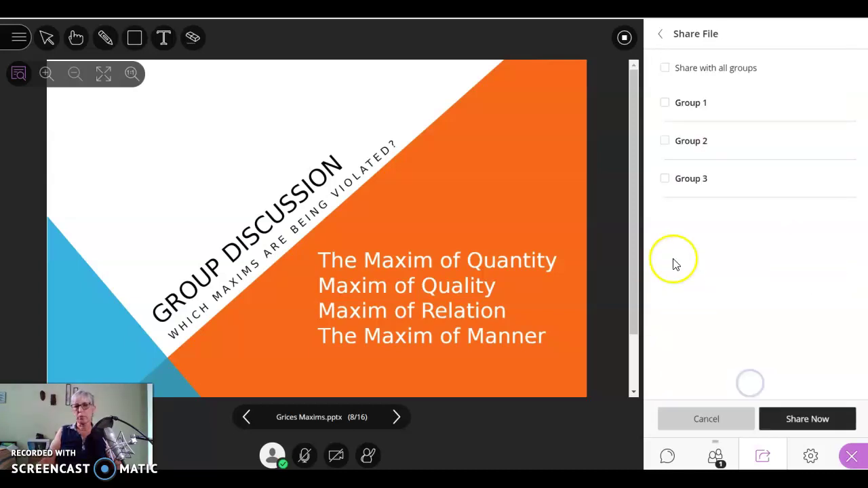
click(665, 144)
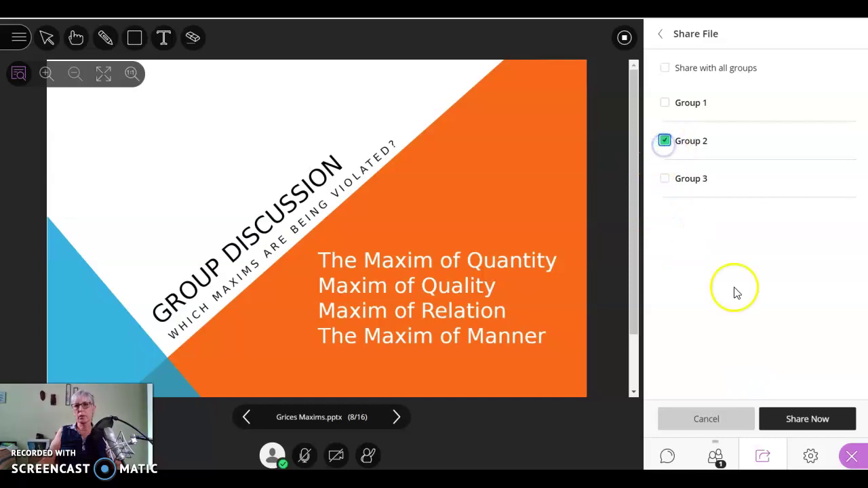
click(822, 416)
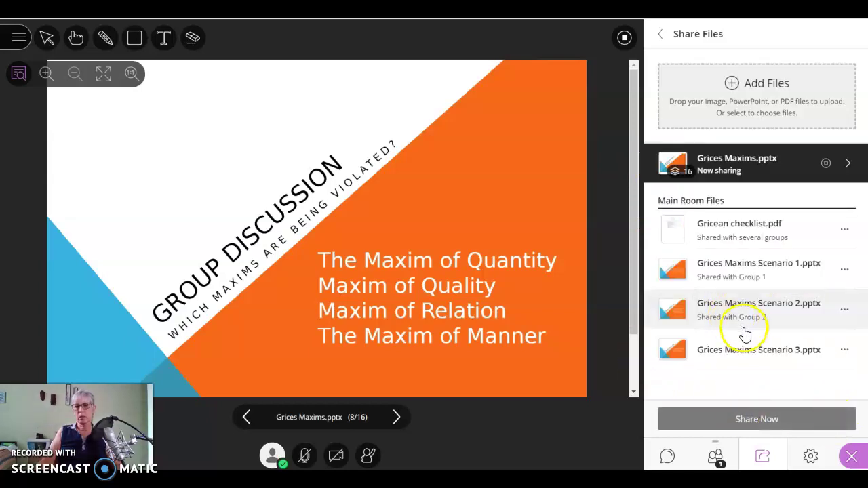
Share Grices Maxims Scenario 3.pptx with Group 3
click(846, 351)
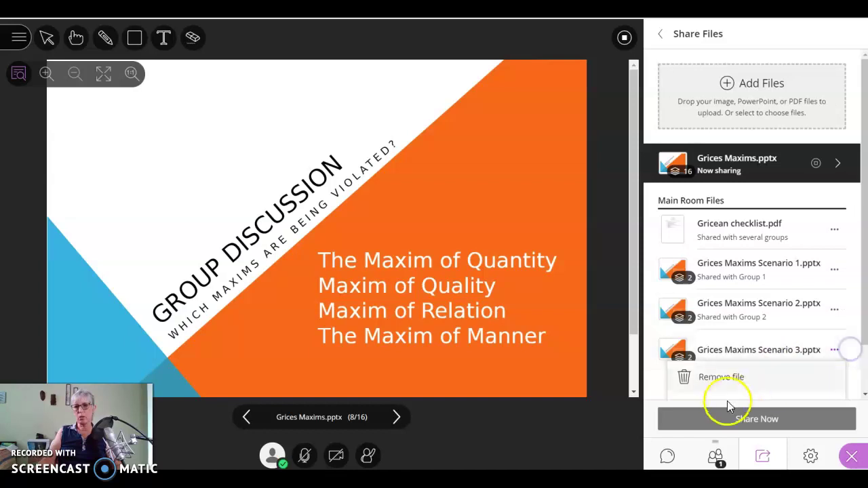
click(710, 385)
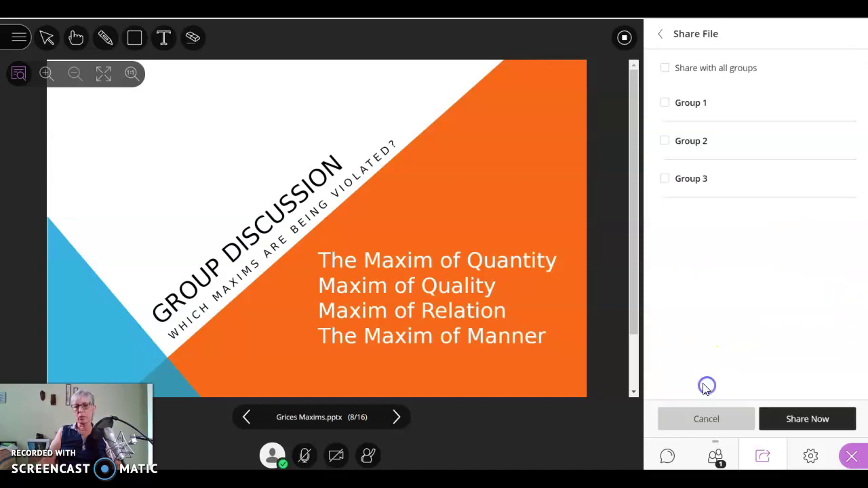
click(666, 179)
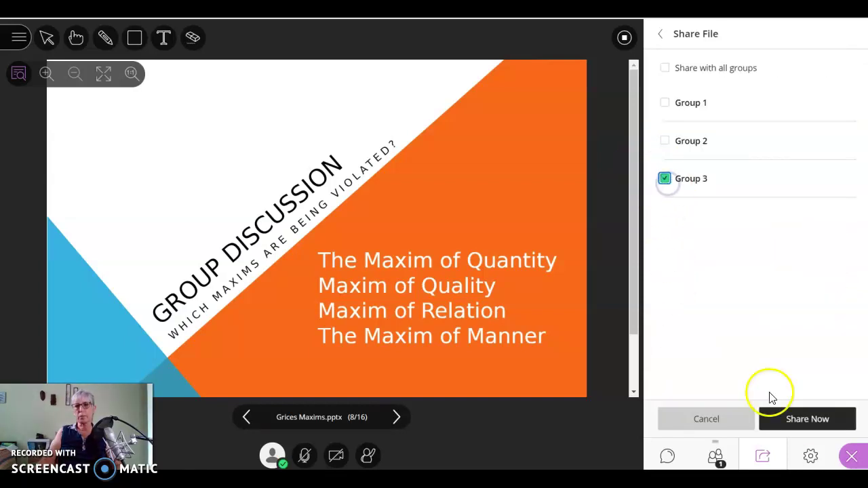
click(822, 419)
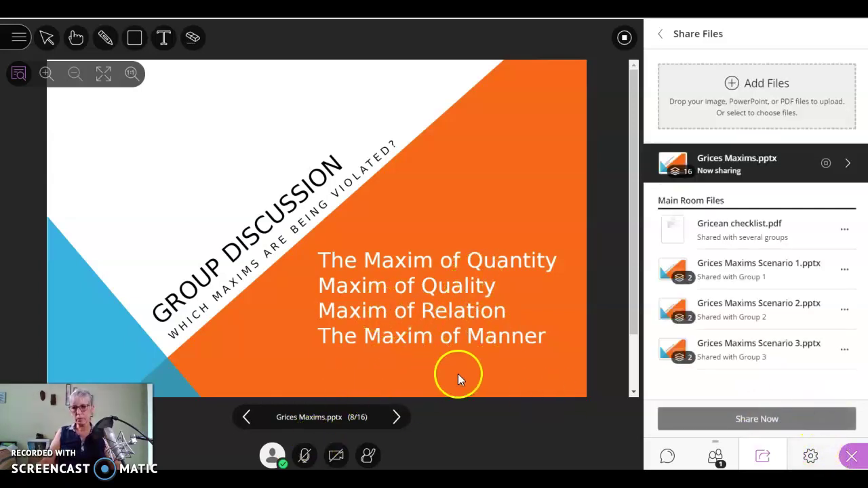
Assign the moderator from the Main Room to Group 1 and update the breakout groups
click(662, 35)
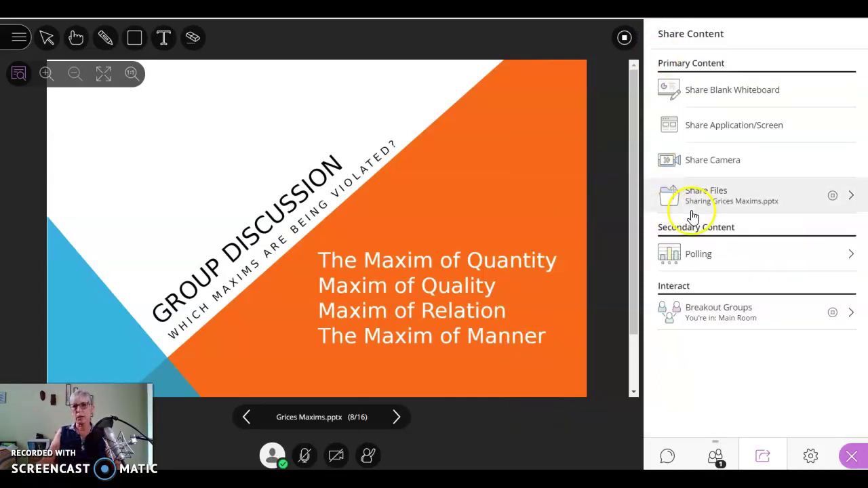
click(725, 312)
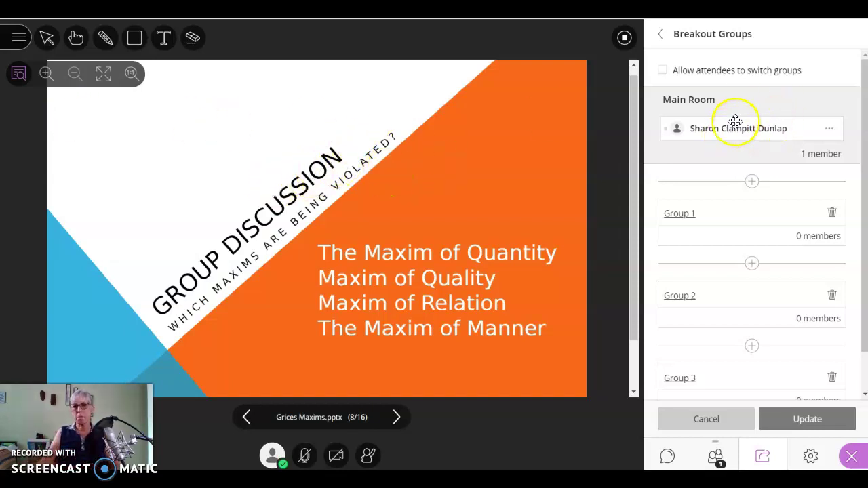
drag(732, 132, 720, 163)
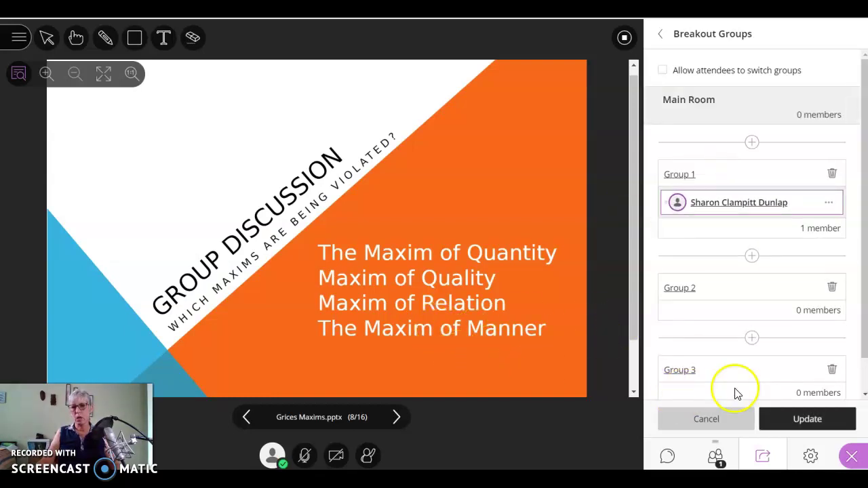
click(803, 419)
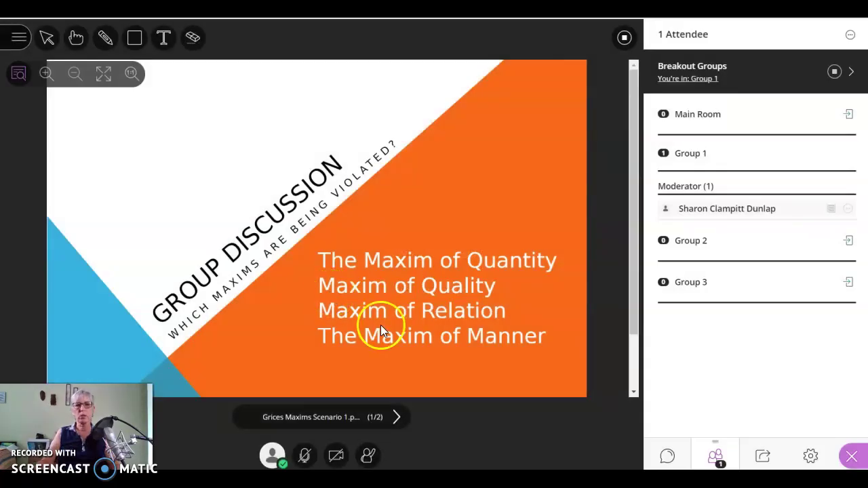
Advance Scenario 1 to slide 2 of 2, Man's Best Friend, and list the group's files
click(398, 418)
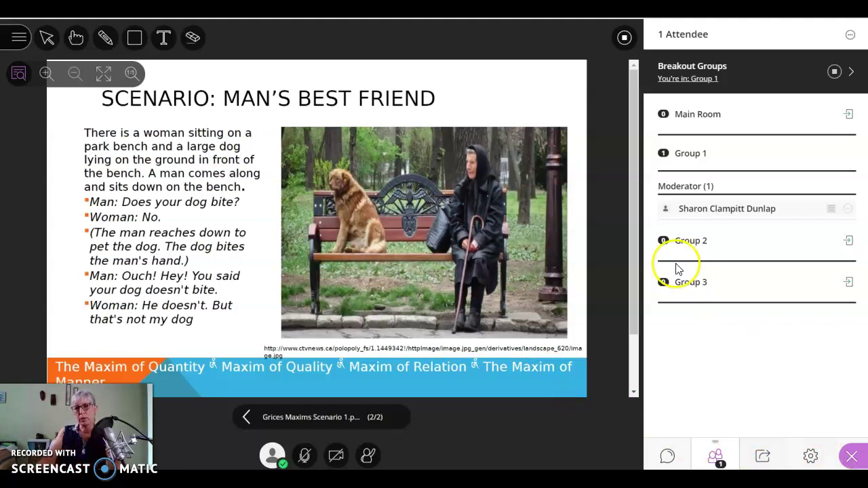
click(762, 457)
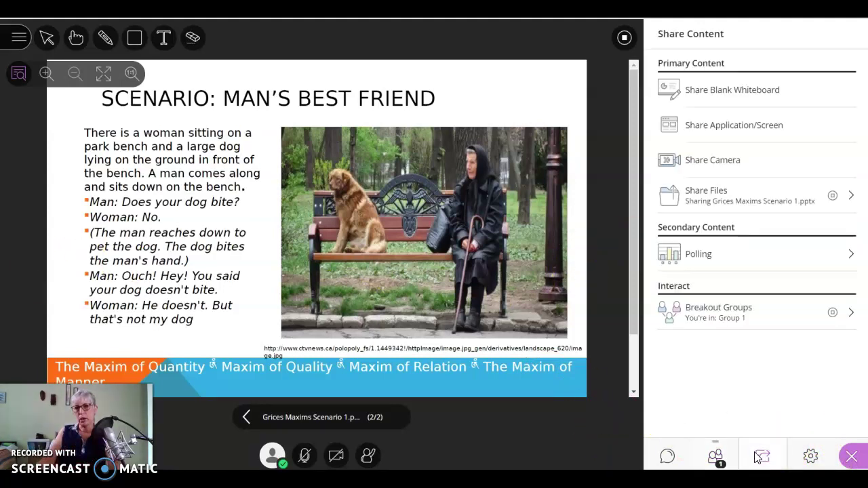
click(709, 205)
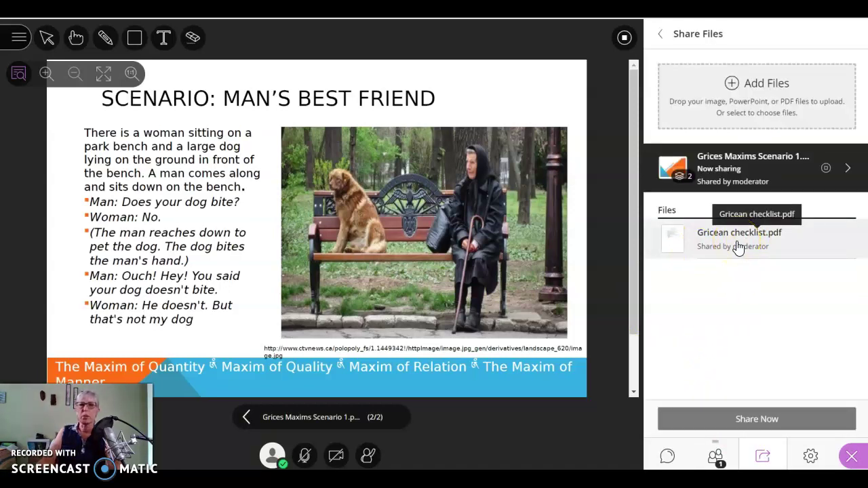
Share Gricean checklist.pdf on Group 1's stage
click(738, 246)
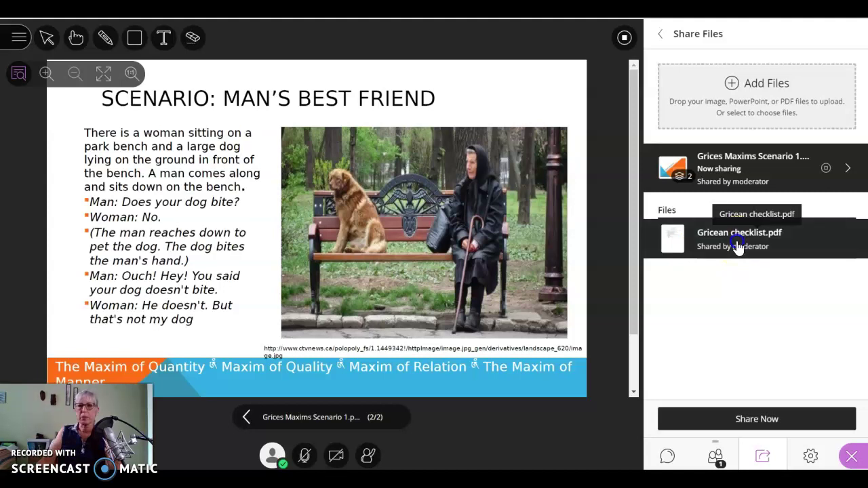
click(746, 421)
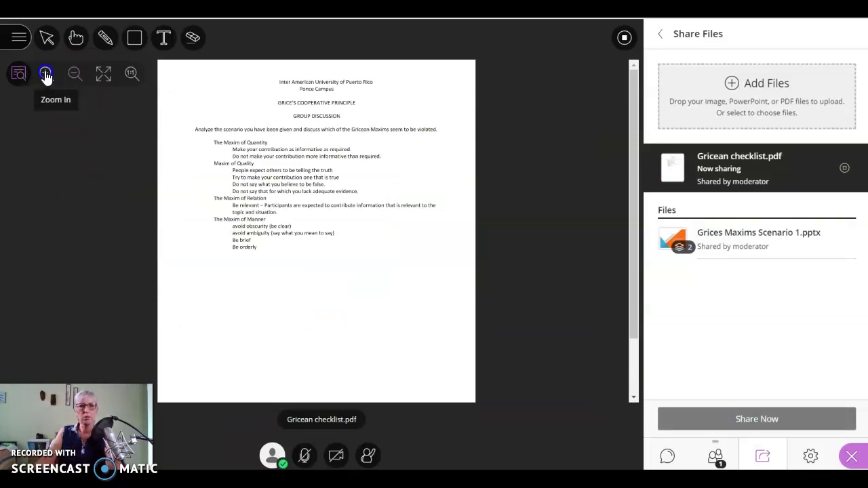
click(363, 223)
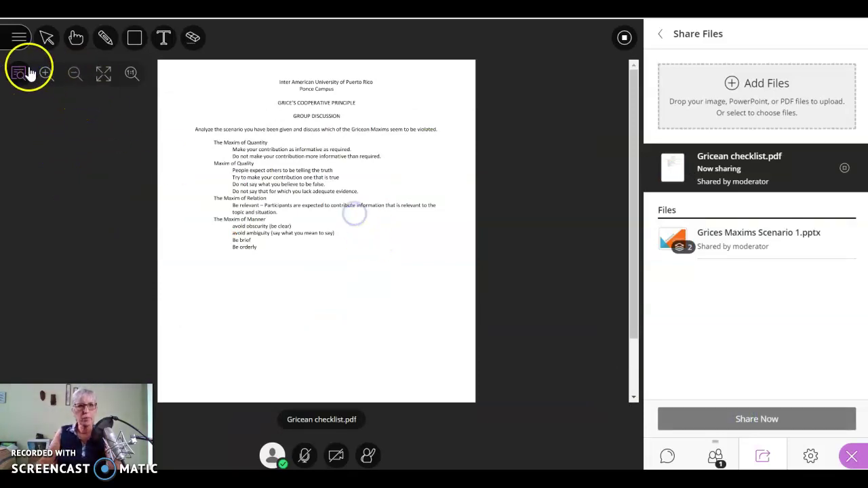
Adjust the checklist view with Zoom In, Best Fit and Zoom Out
click(46, 74)
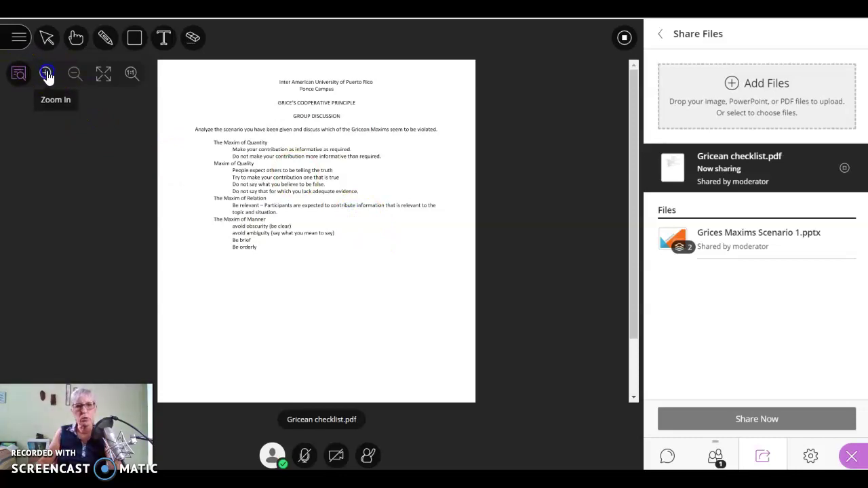
click(227, 178)
click(441, 256)
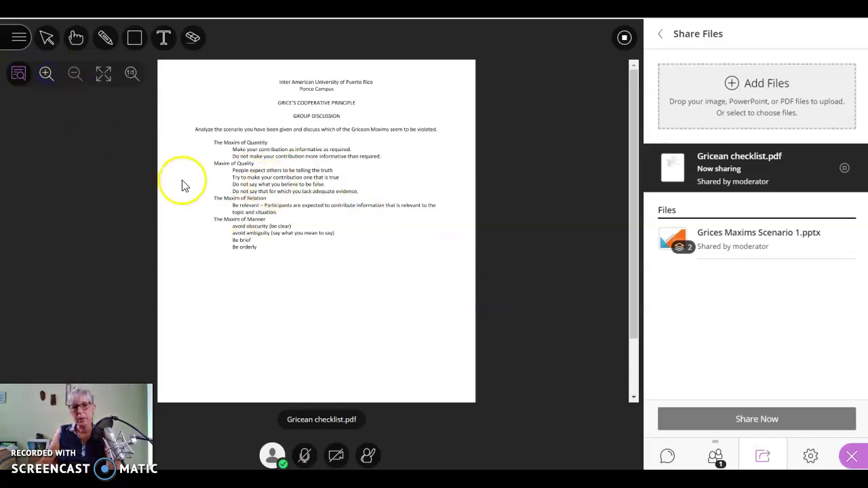
click(297, 368)
click(46, 74)
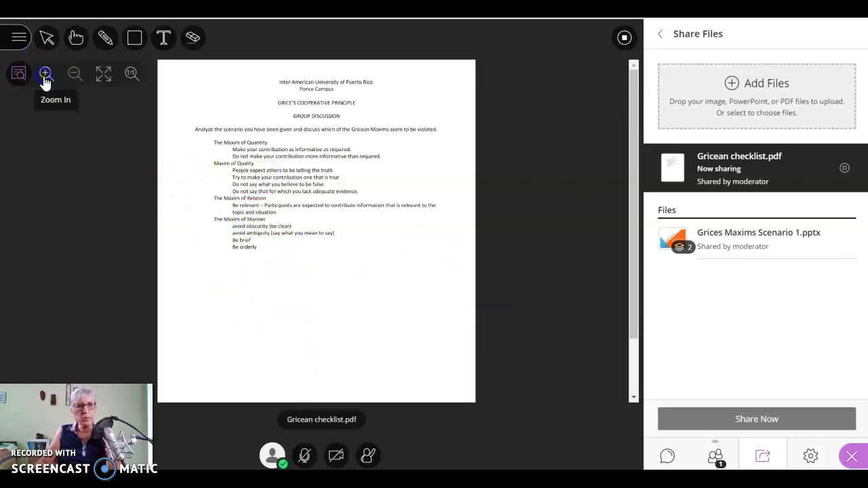
click(327, 188)
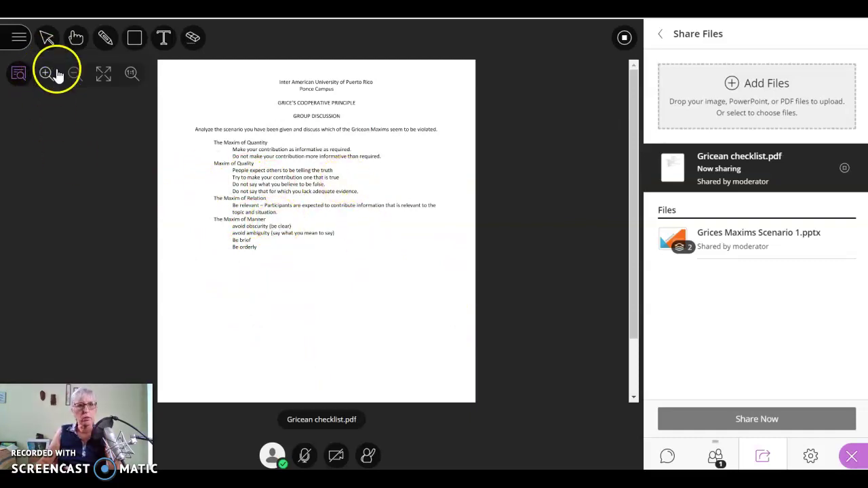
click(355, 167)
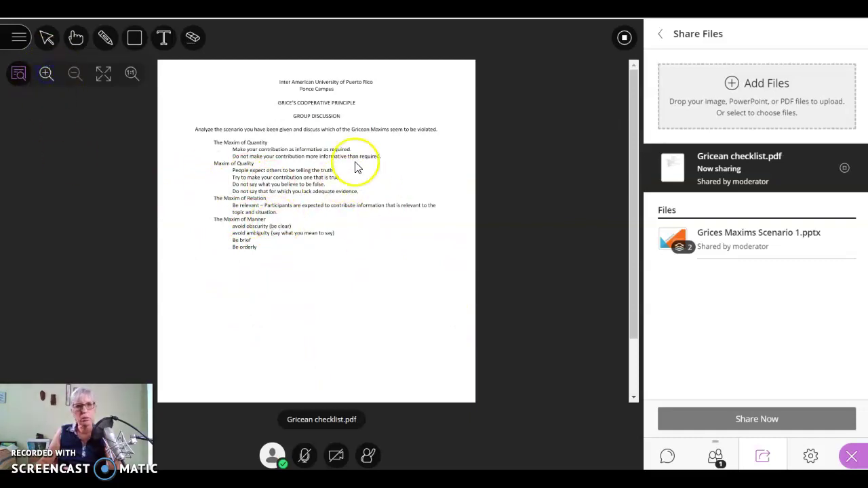
click(103, 76)
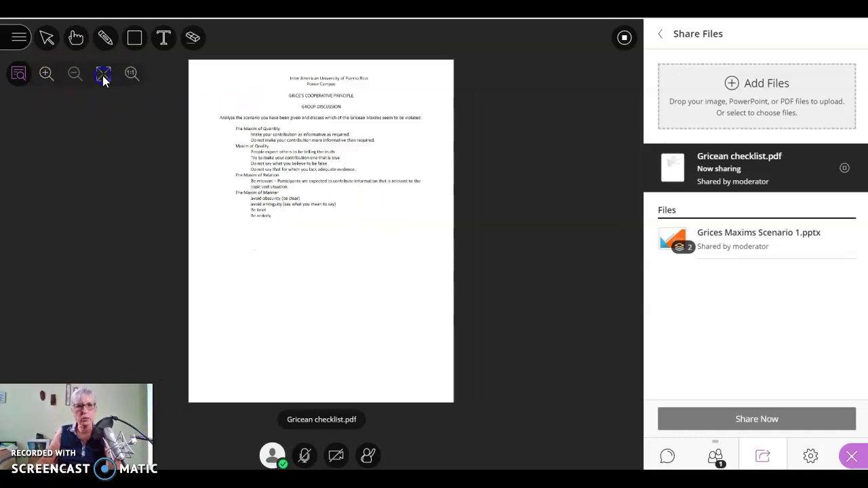
click(45, 74)
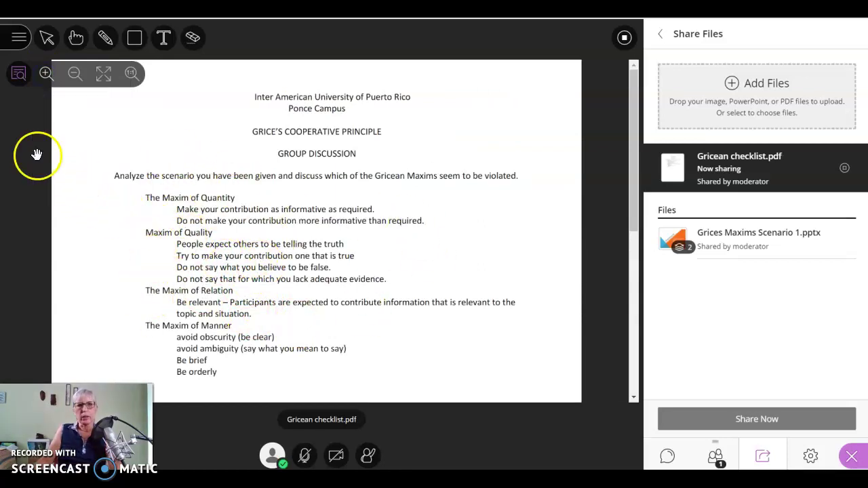
click(74, 75)
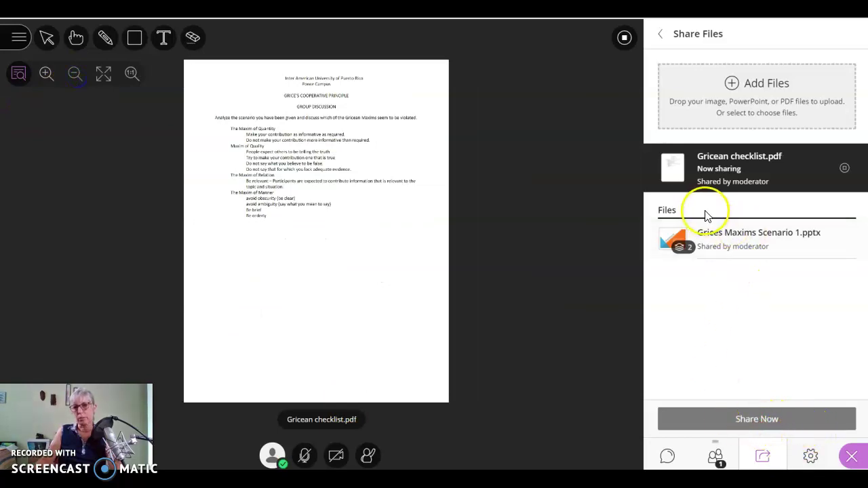
Share Grices Maxims Scenario 1.pptx again, showing slide 02, Man's Best Friend
click(712, 241)
double_click(711, 241)
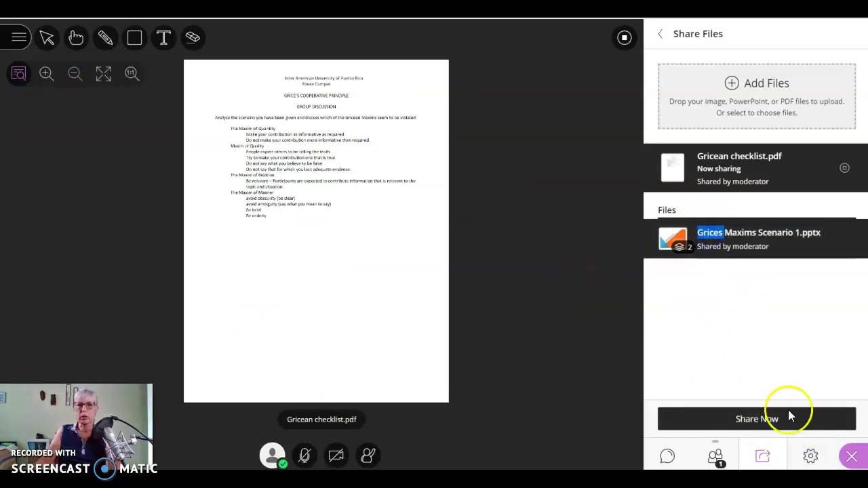
click(761, 423)
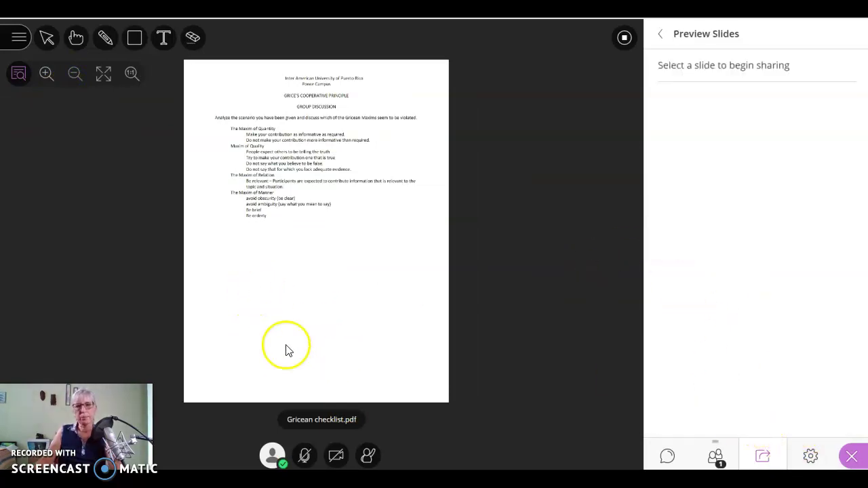
click(808, 204)
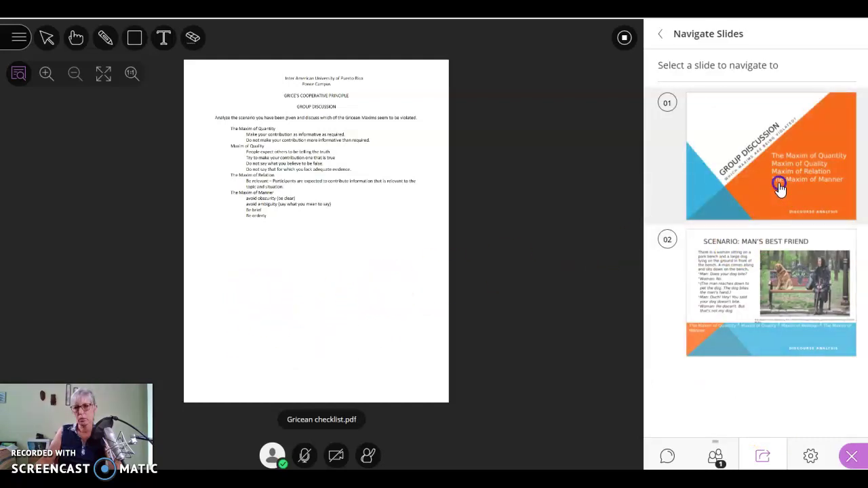
click(755, 274)
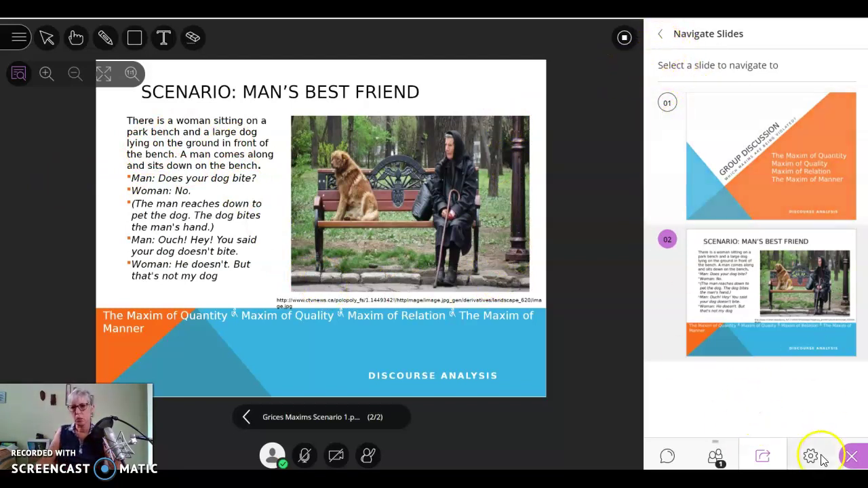
click(656, 36)
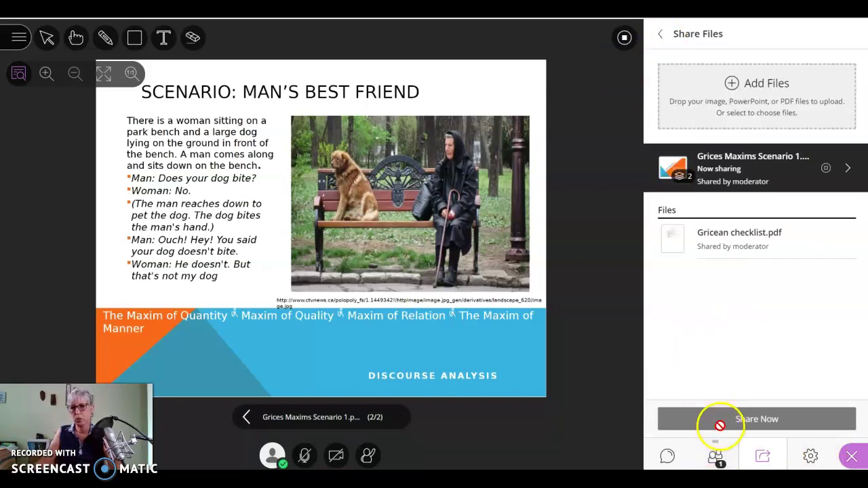
Move the moderator from Group 1 into Group 2 to see the Phone Call scenario
click(660, 34)
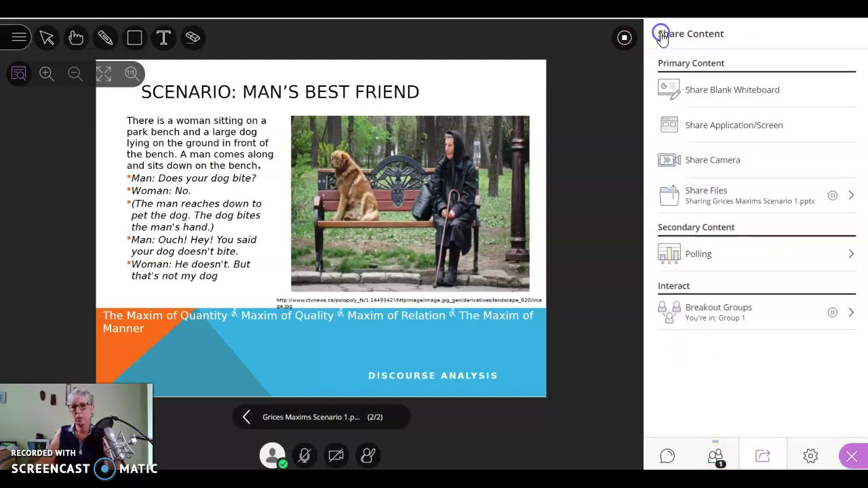
click(727, 321)
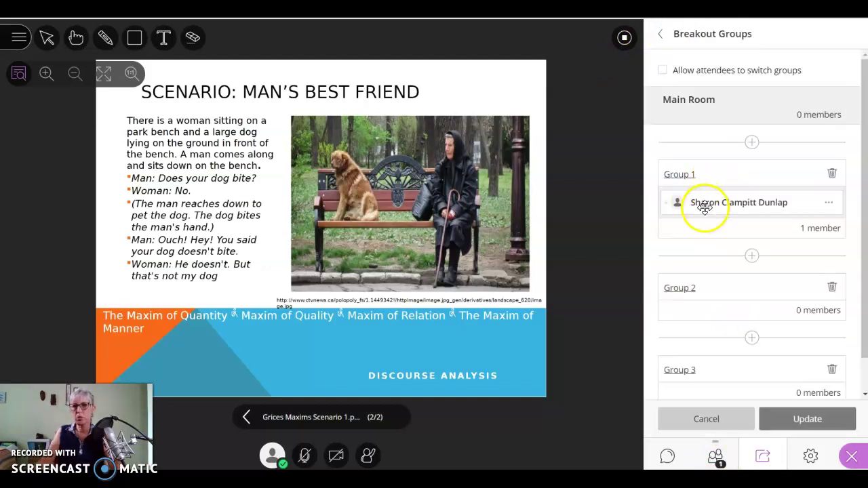
mouse_move(705, 207)
mouse_down()
mouse_move(701, 292)
mouse_move(709, 212)
mouse_up()
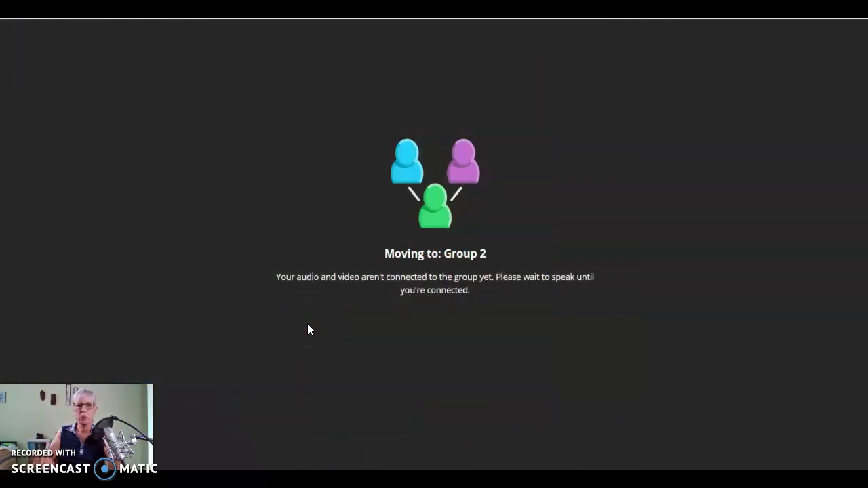
click(430, 286)
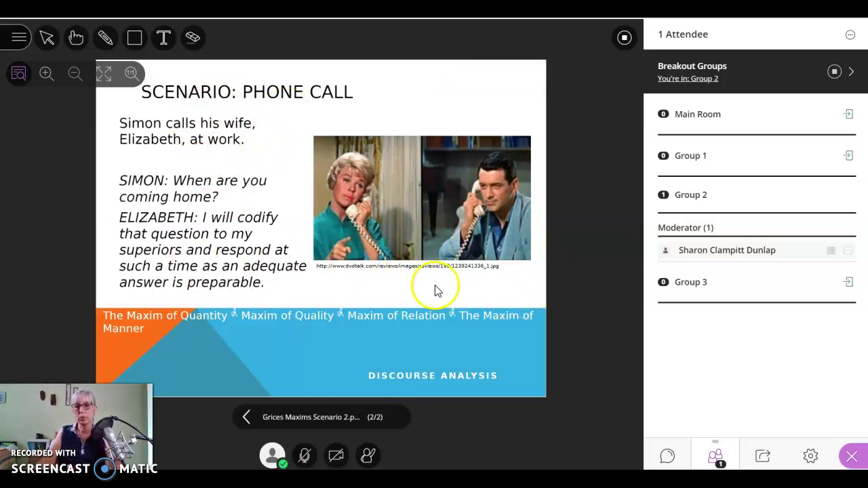
Stop sharing the Gricean checklist file in Group 2, then end all breakout groups to rejoin the Main Room
click(762, 454)
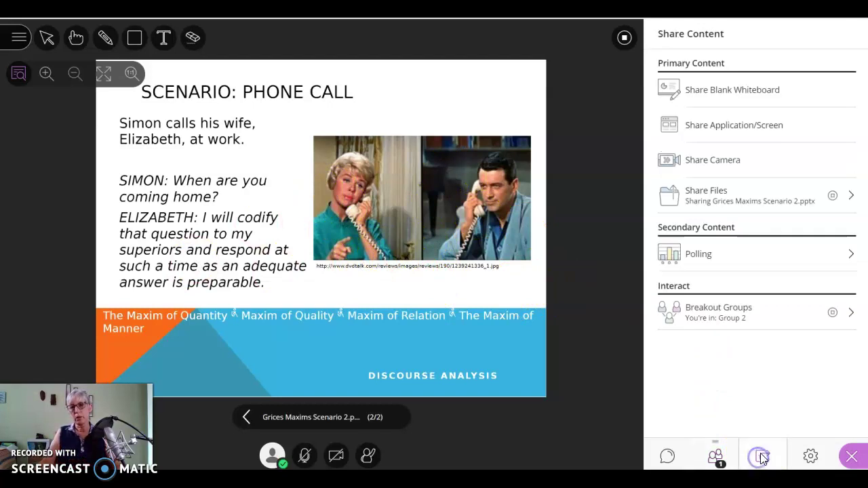
click(688, 196)
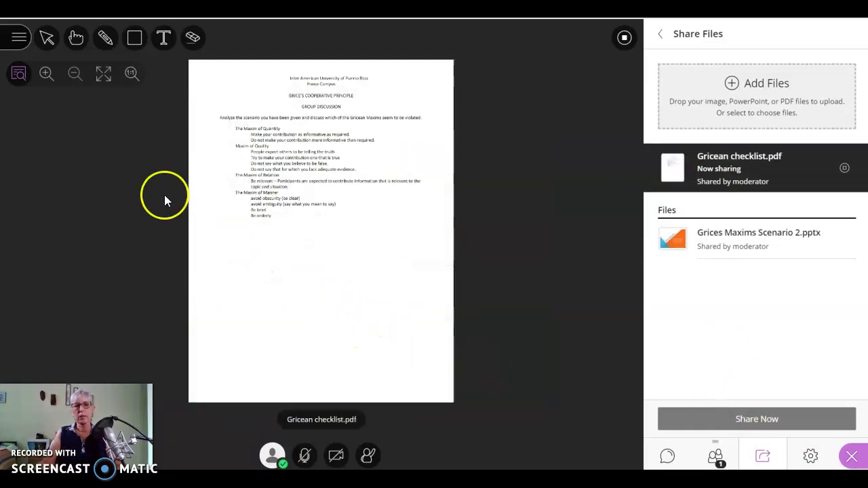
click(625, 39)
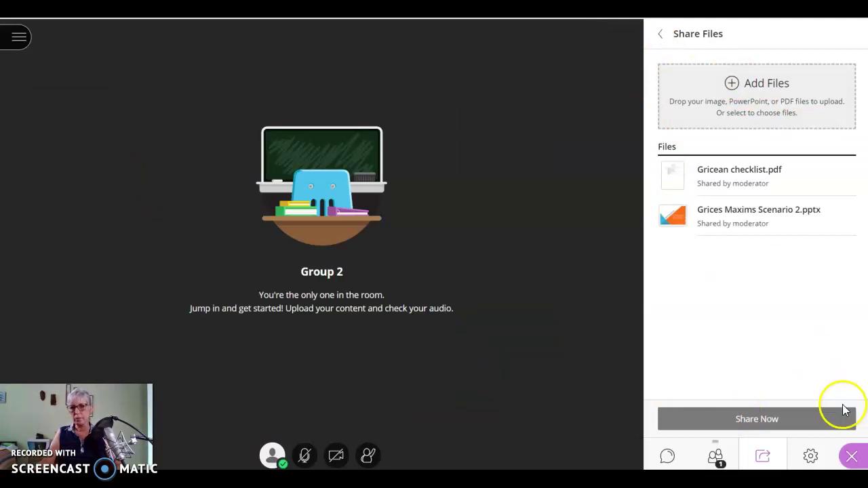
click(662, 34)
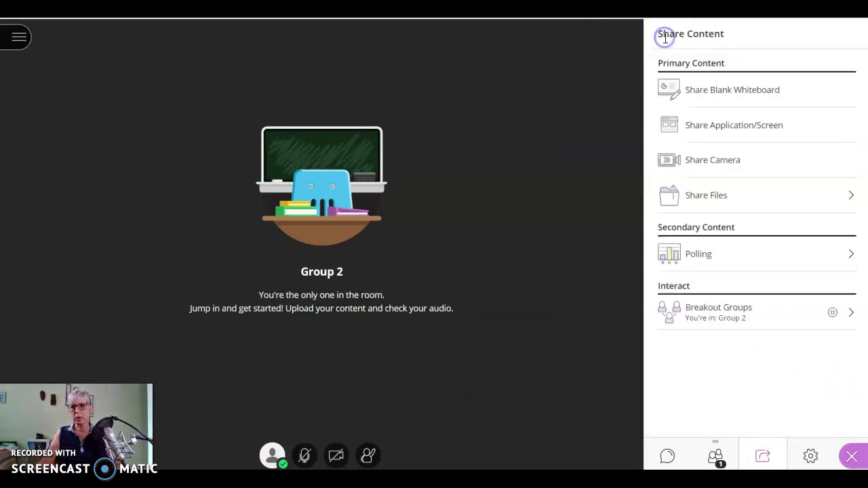
click(834, 316)
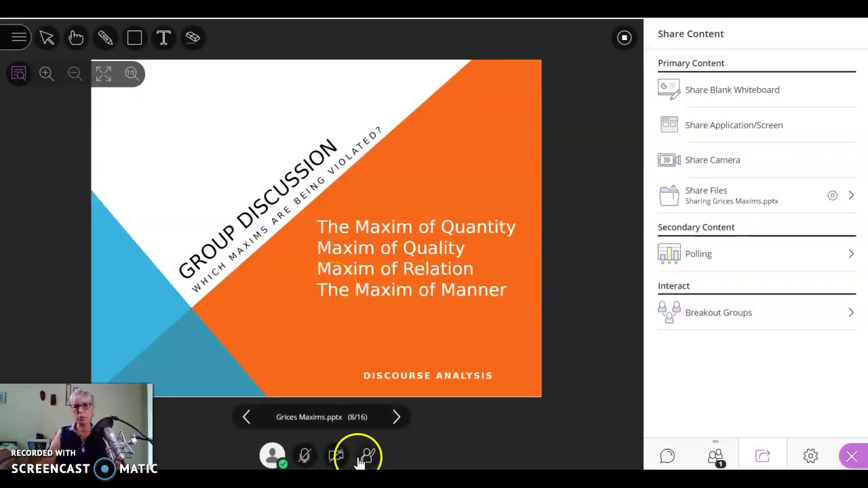
Advance the Grices Maxims presentation forward to the 'Scenario: The Question' slide
click(398, 418)
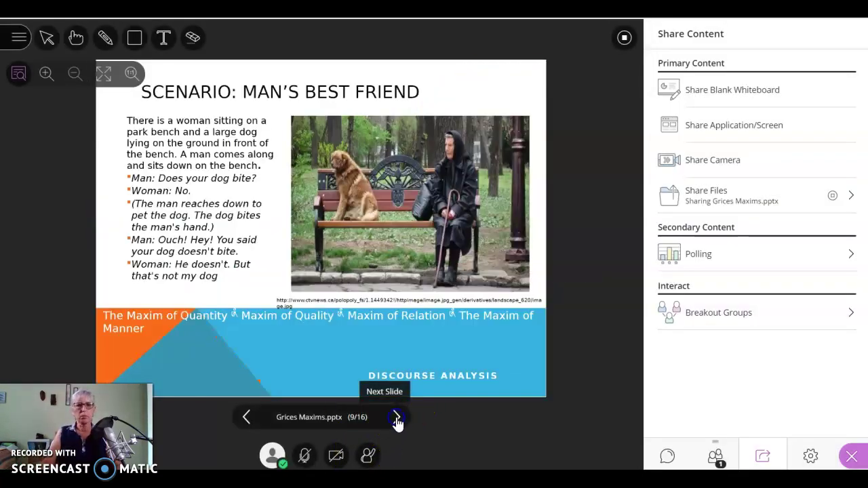
click(397, 418)
click(397, 418)
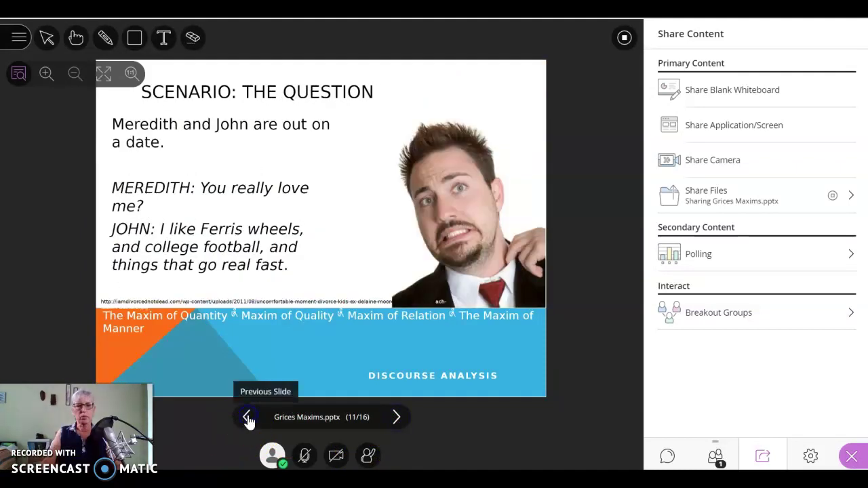
Browse back to the Maxim of Quality slide, then forward to slide 8 of 16, Group Discussion
click(247, 417)
click(247, 418)
click(248, 418)
click(247, 418)
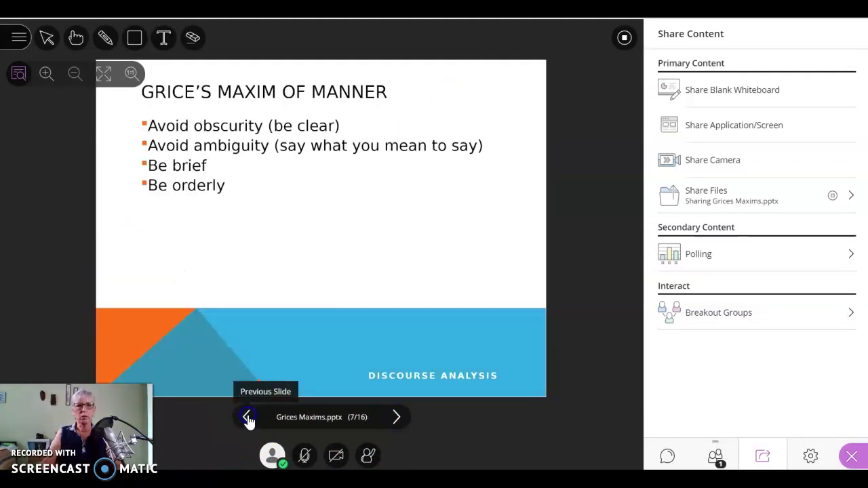
click(247, 418)
click(247, 418)
click(398, 418)
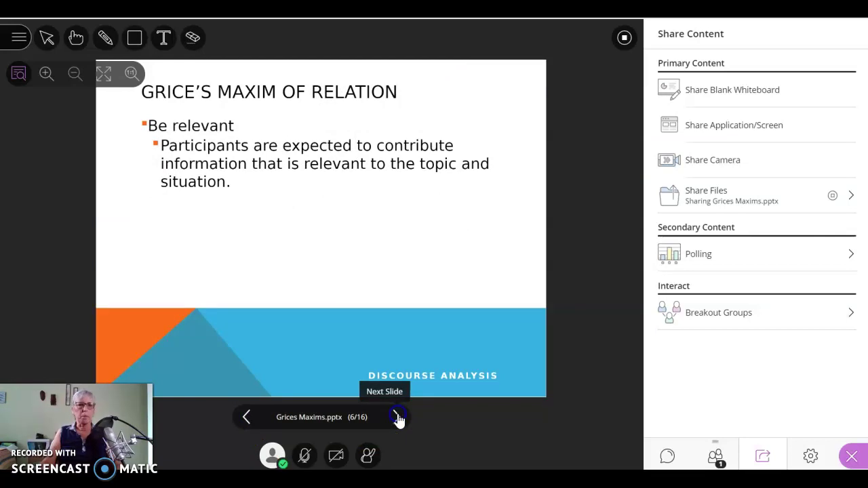
click(398, 418)
click(398, 418)
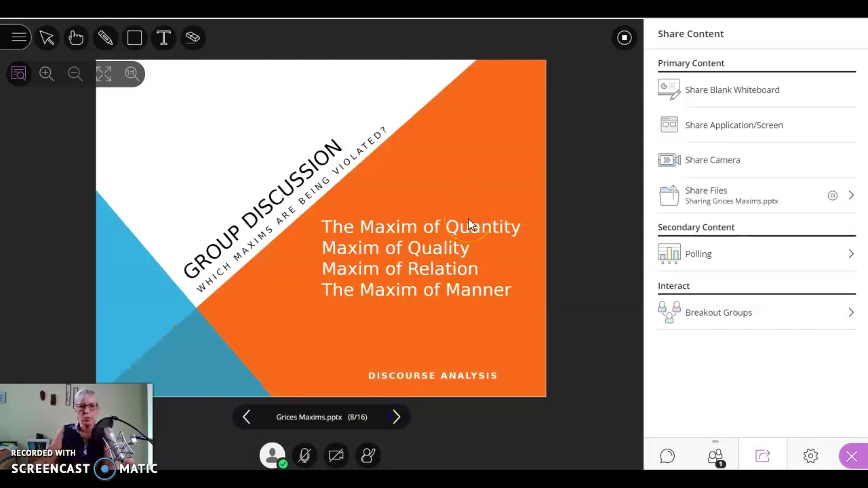
click(378, 279)
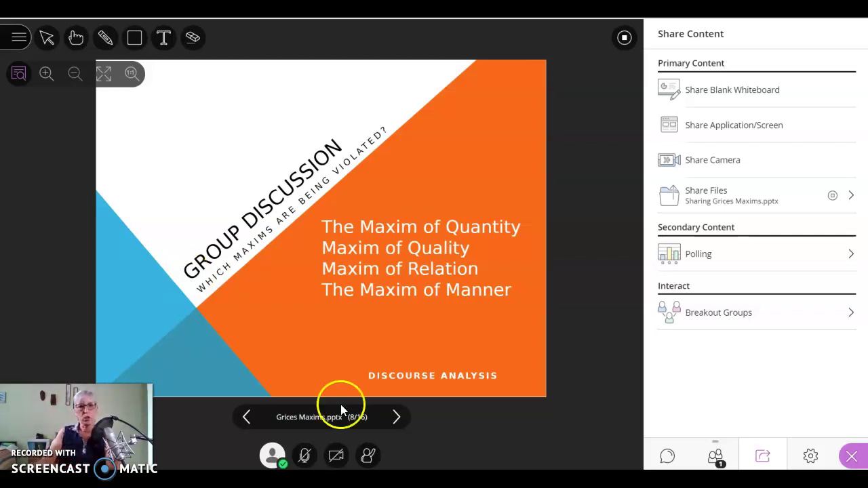
Advance through the Man's Best Friend, Phone Call and The Question scenario slides
click(397, 417)
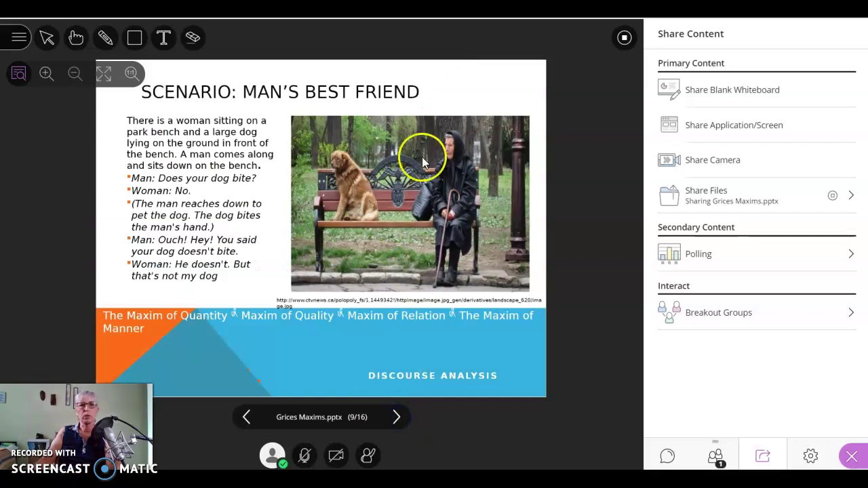
click(398, 418)
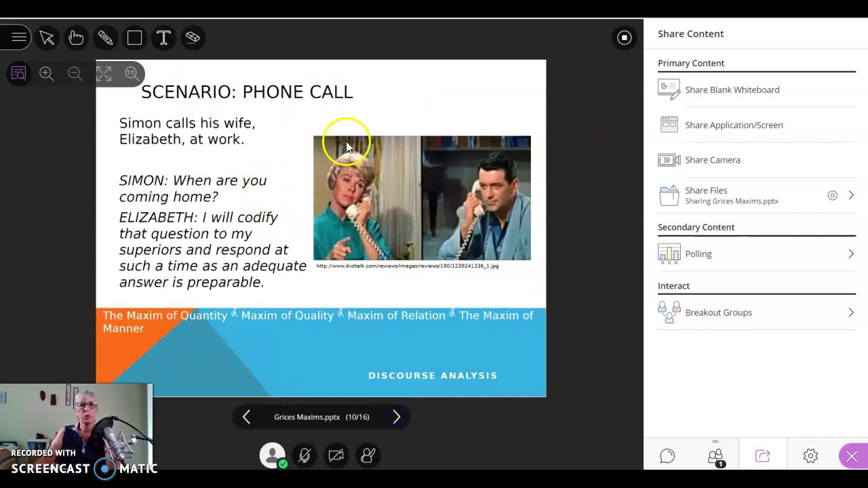
click(394, 418)
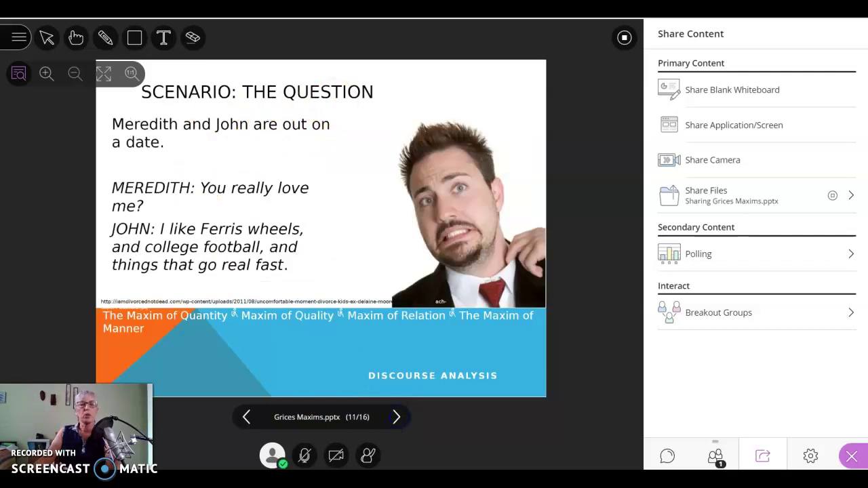
Step back past Phone Call and Group Discussion to slide 7 of 16, Grice's Maxim of Manner
click(243, 420)
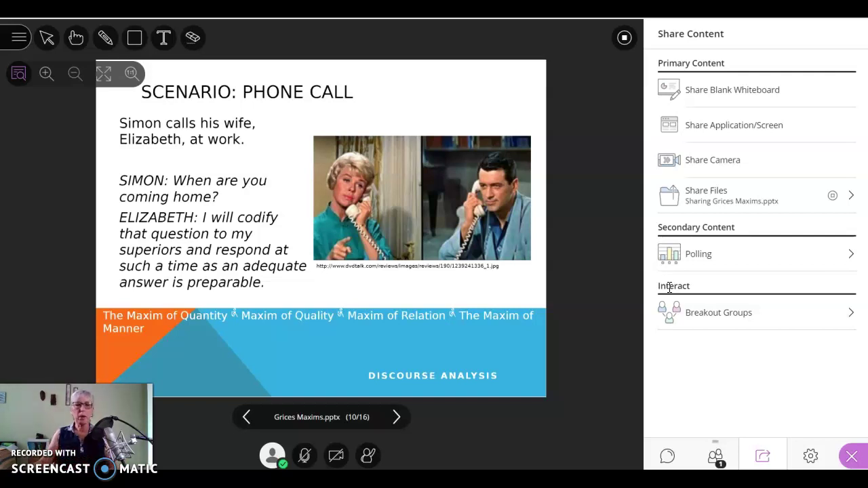
click(246, 419)
click(245, 419)
click(245, 419)
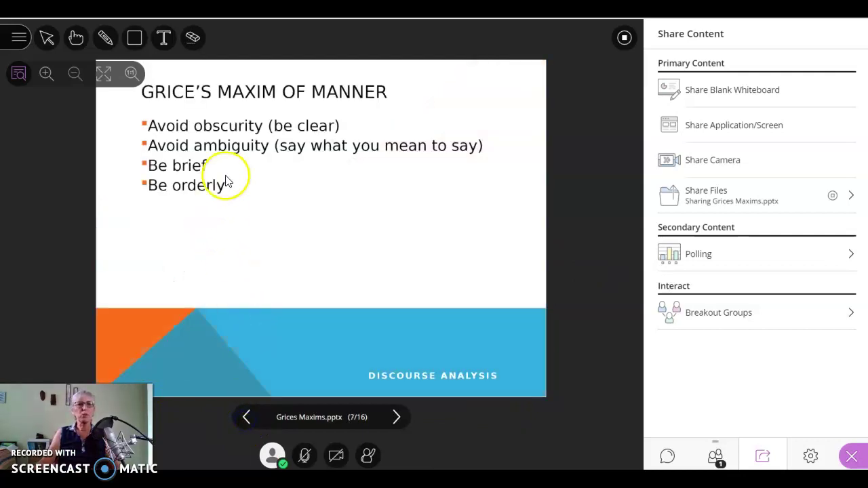